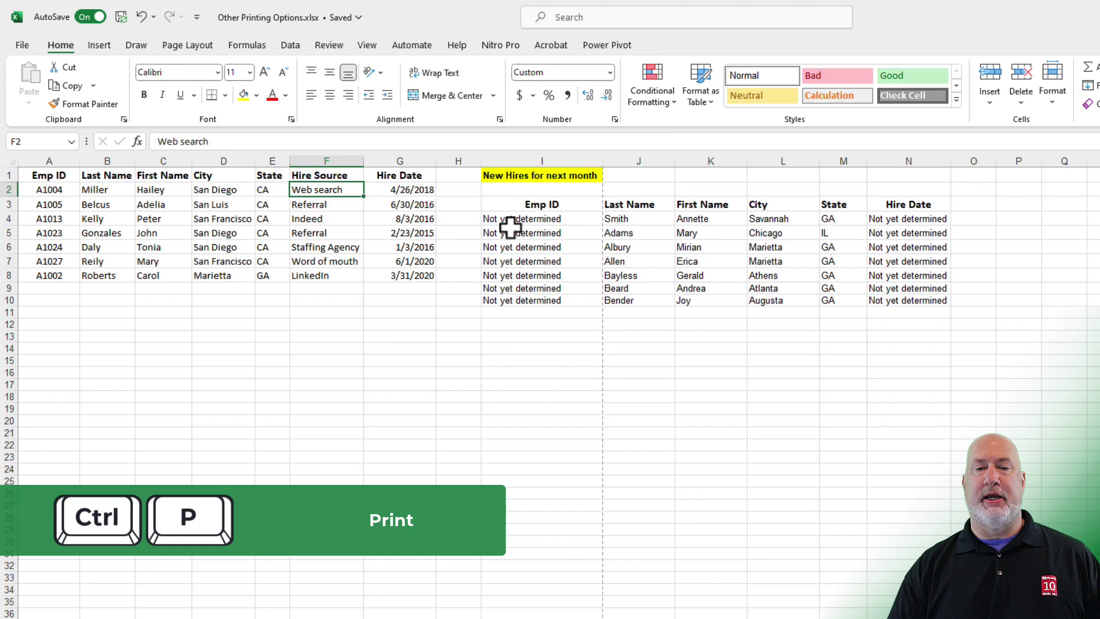
# Step: Open the print preview to see the employee list and new-hires table across two pages
pyautogui.hotkey('ctrl', 'p')
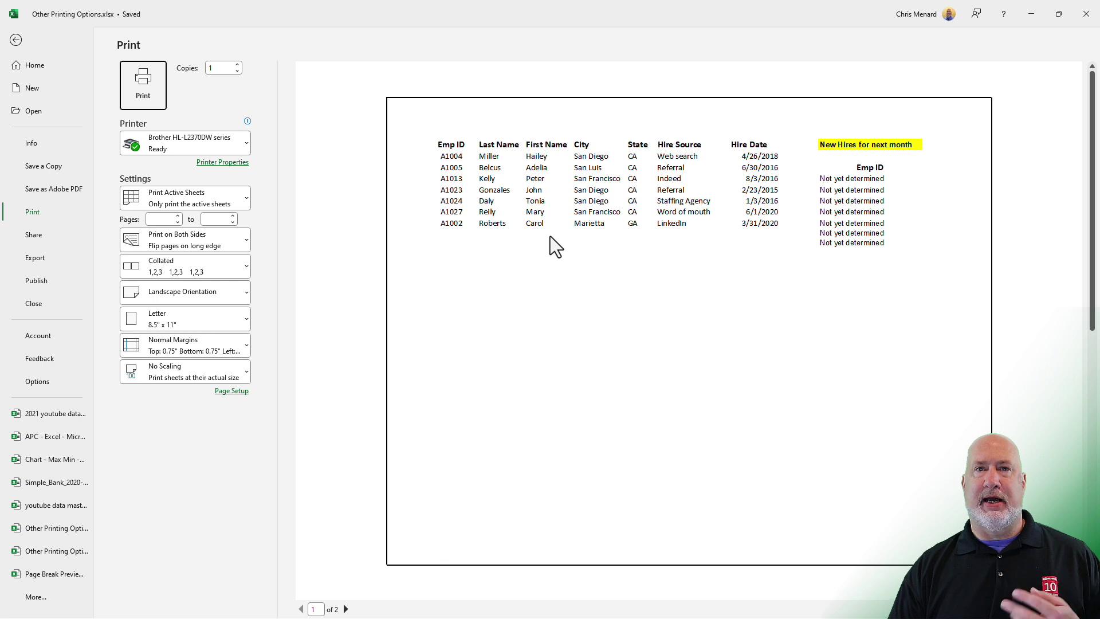
# Step: Set the employee list A1:G8 as the sheet's print area
pyautogui.click(16, 40)
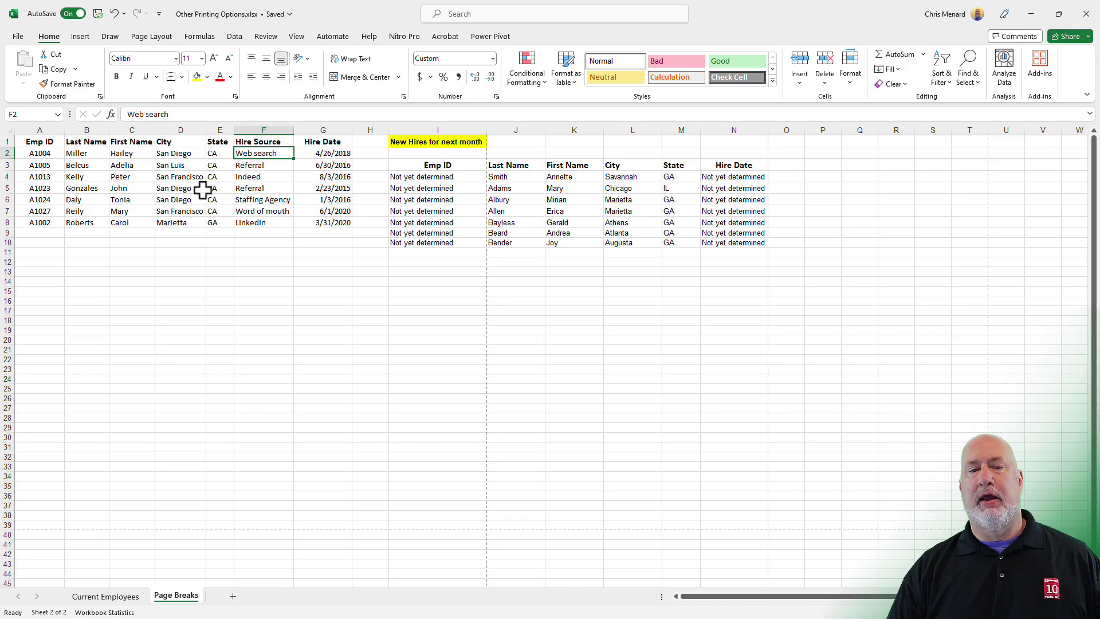
pyautogui.moveTo(40, 141); pyautogui.dragTo(320, 223)
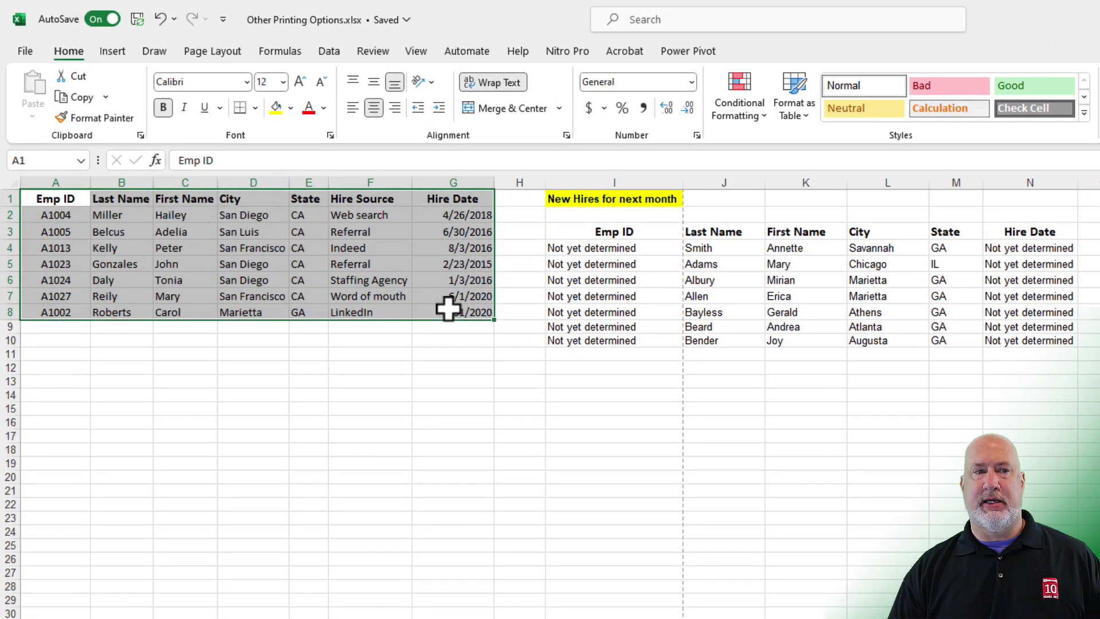
pyautogui.click(213, 51)
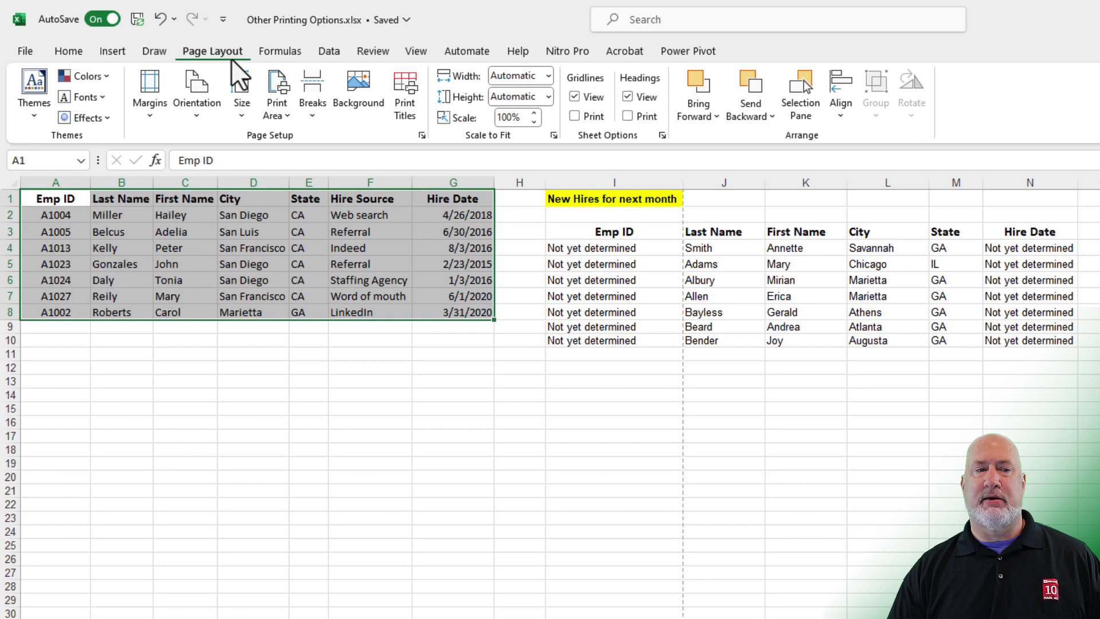
pyautogui.click(275, 114)
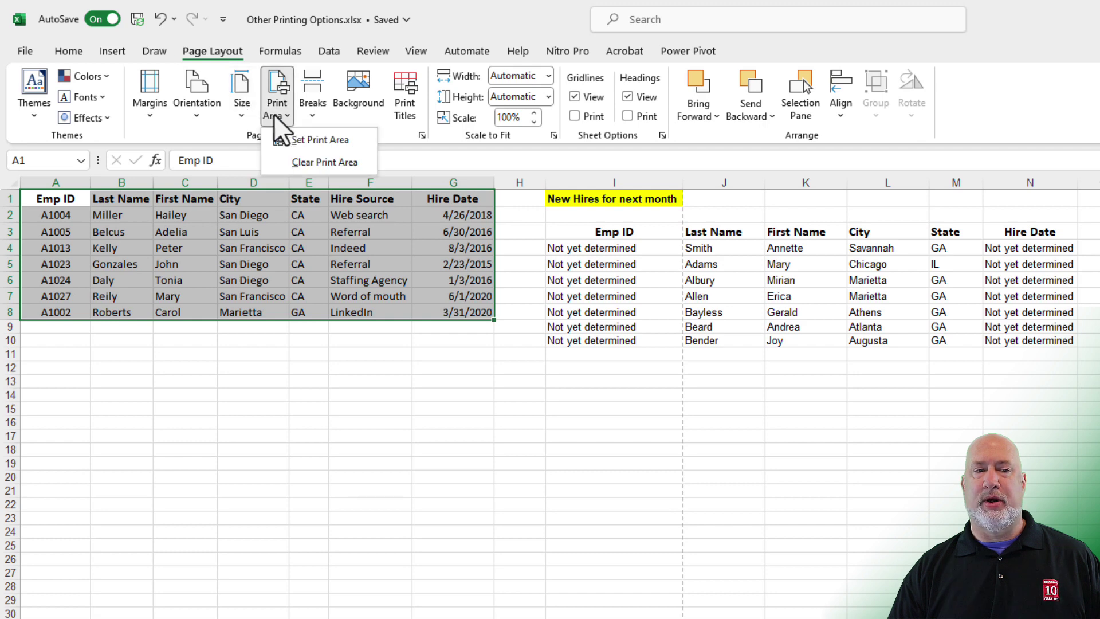
pyautogui.click(319, 141)
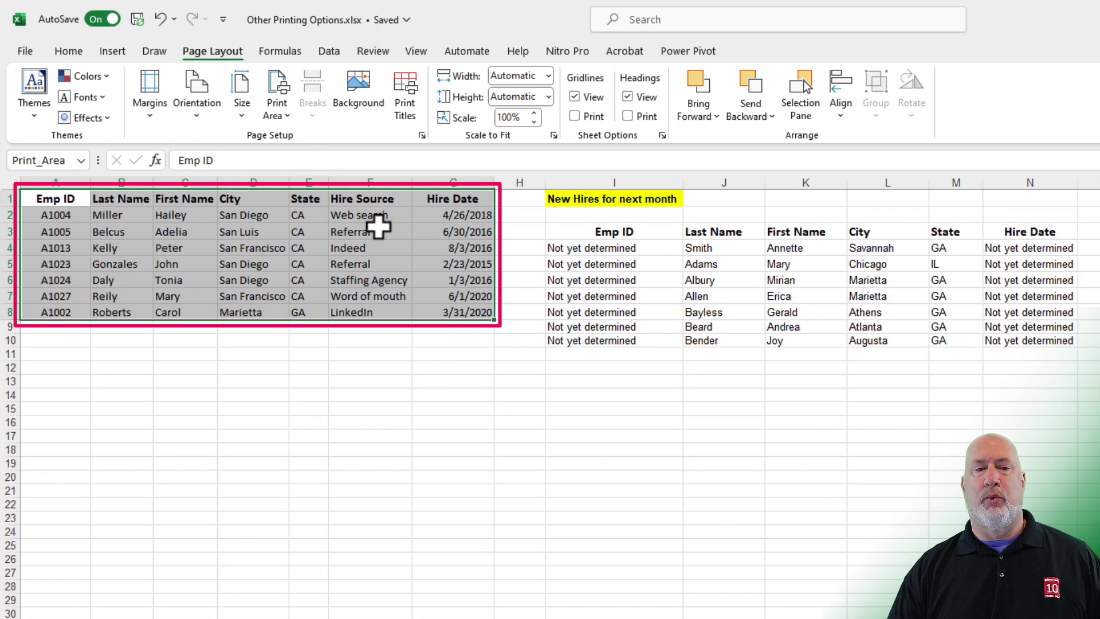
pyautogui.click(370, 231)
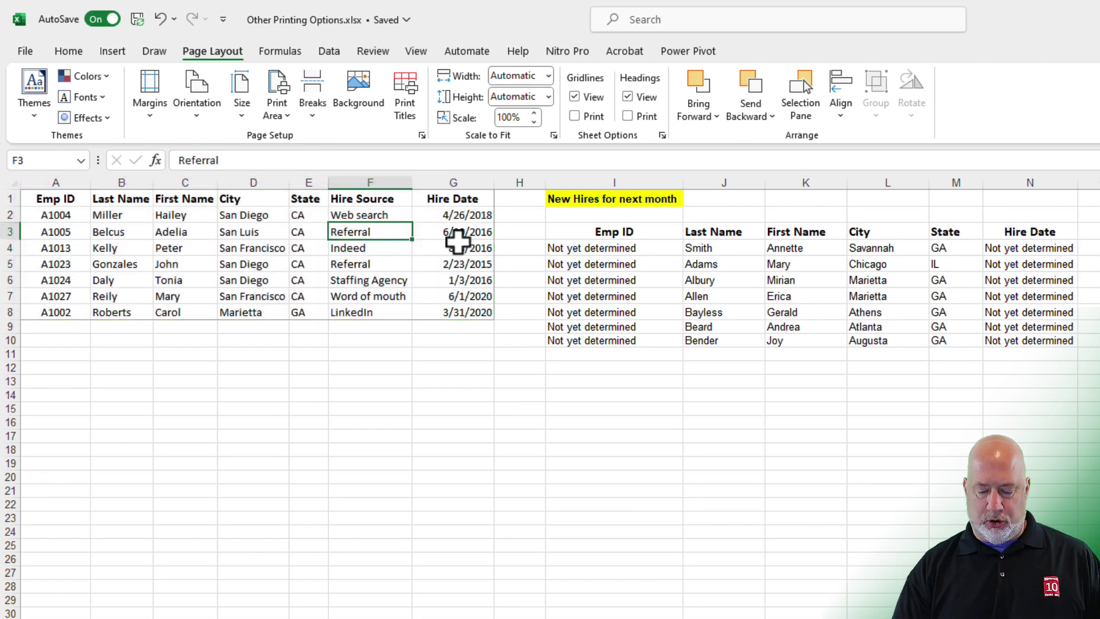
pyautogui.hotkey('ctrl', 'p')
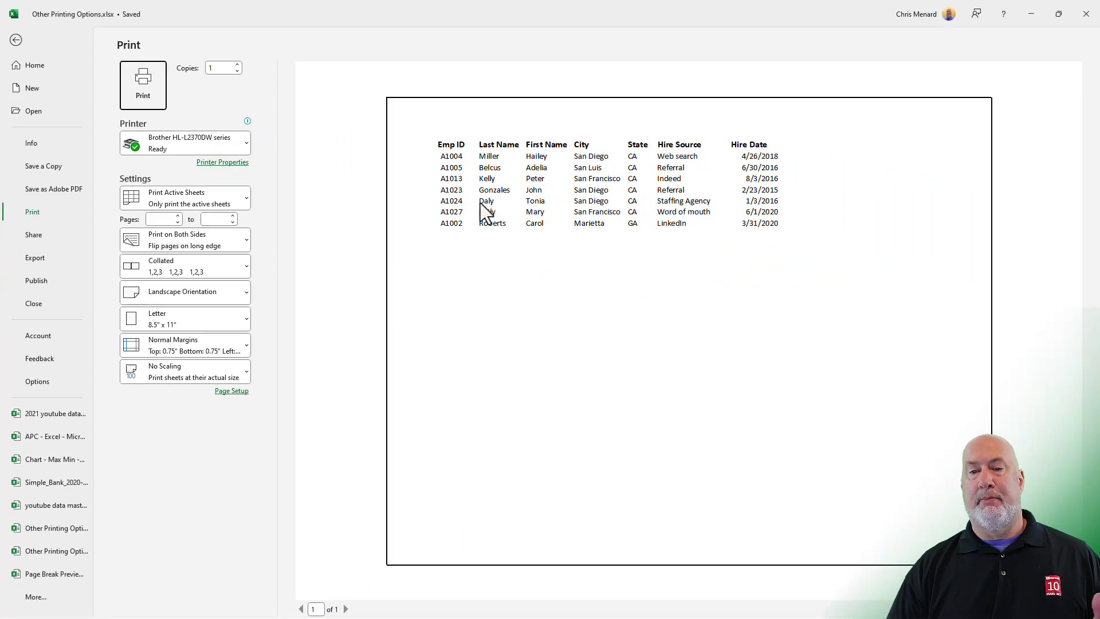
pyautogui.click(231, 292)
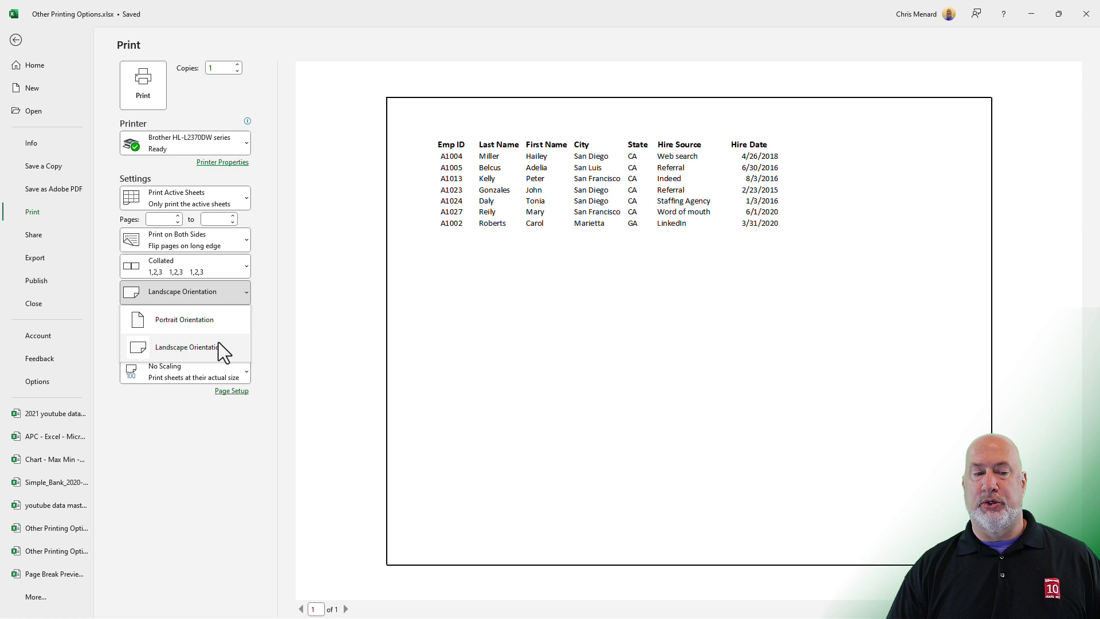
pyautogui.click(212, 320)
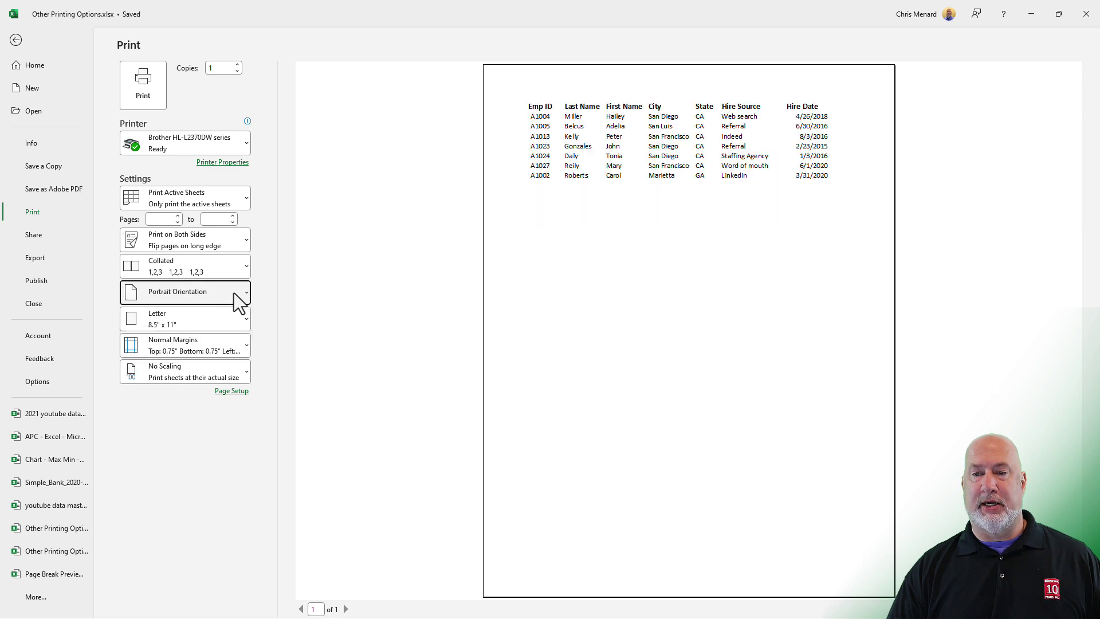
pyautogui.click(235, 293)
pyautogui.click(214, 349)
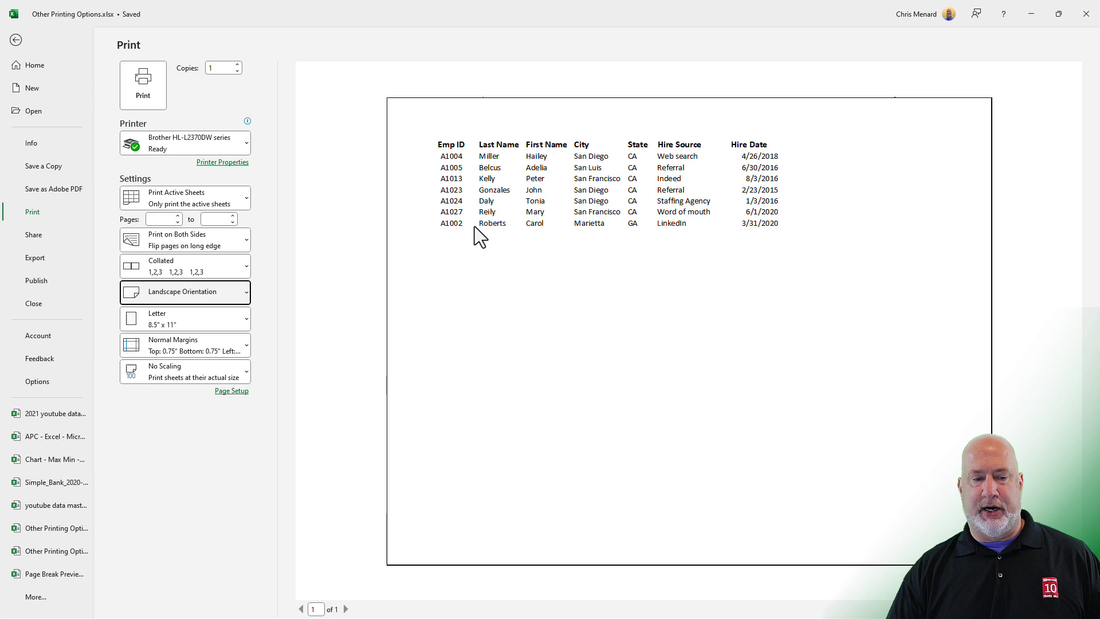
# Step: Try centering the employee list vertically on the page
pyautogui.click(237, 400)
pyautogui.click(355, 186)
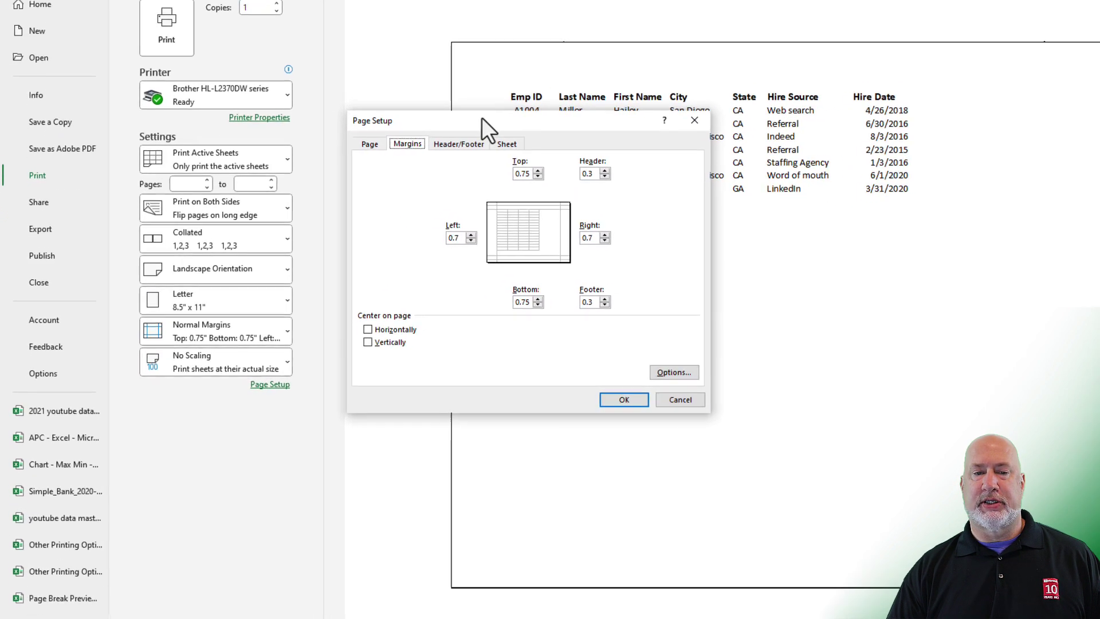
pyautogui.moveTo(482, 118); pyautogui.dragTo(224, 33)
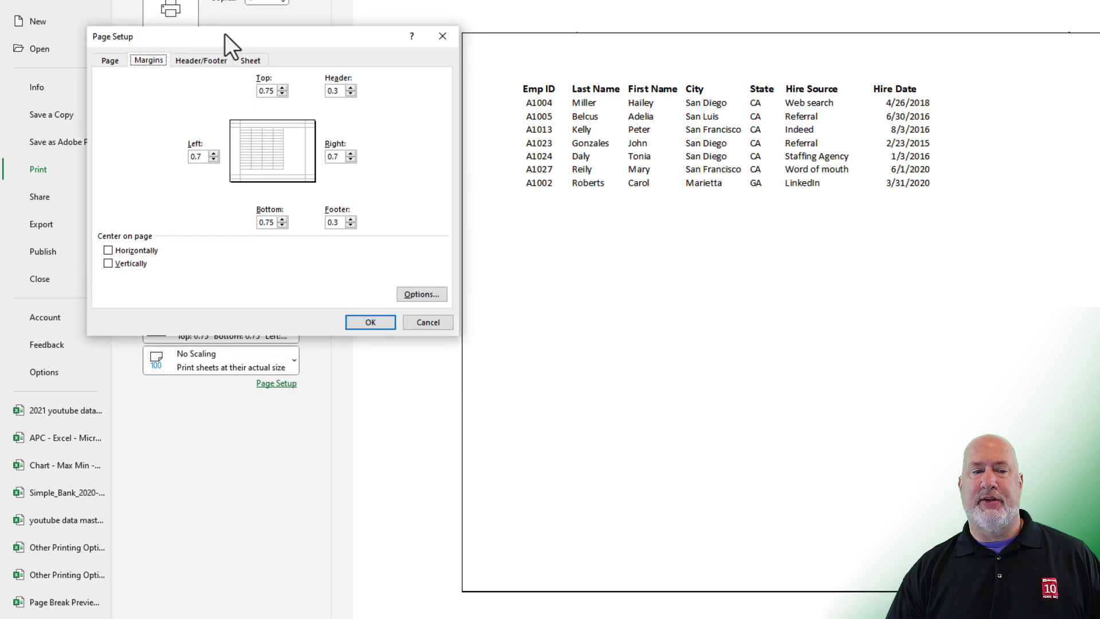
pyautogui.click(109, 264)
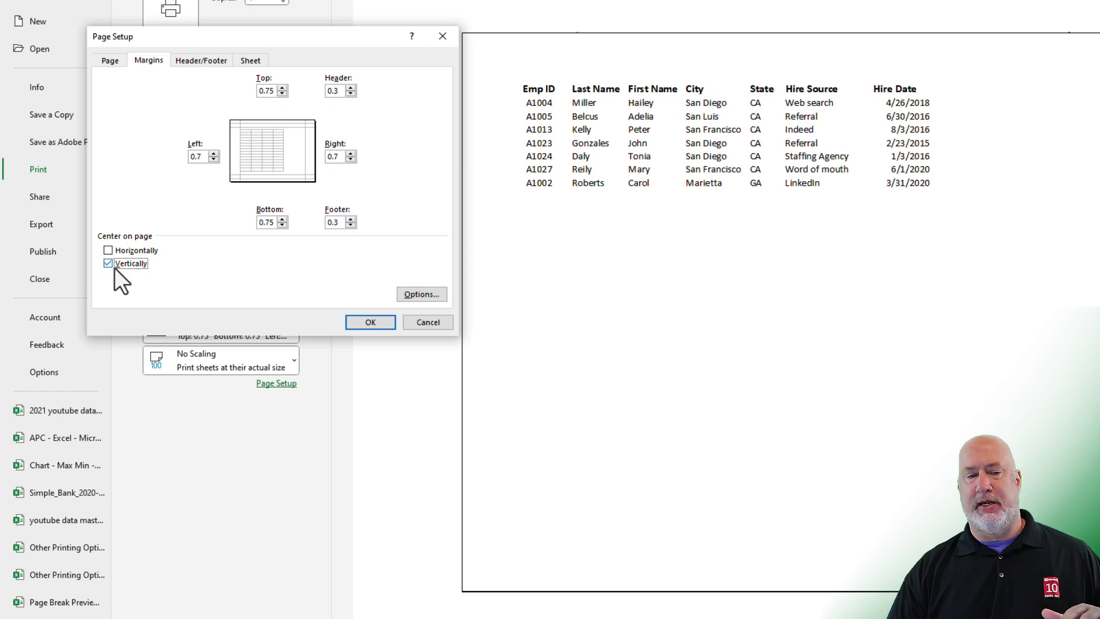
pyautogui.click(370, 321)
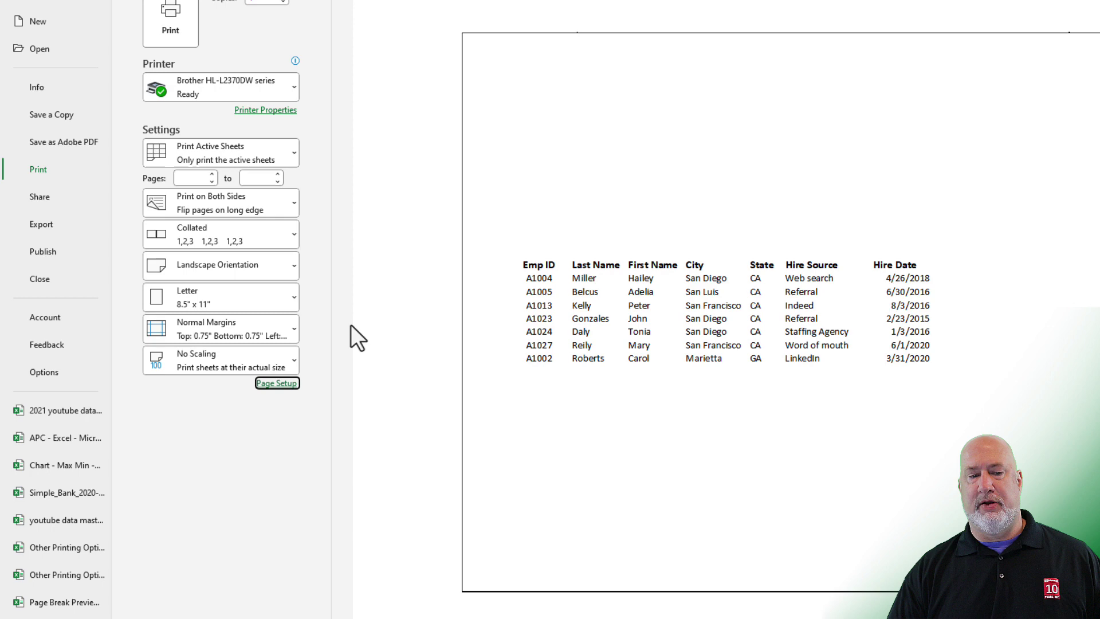
# Step: Center the list horizontally instead, turning vertical centering off
pyautogui.click(276, 382)
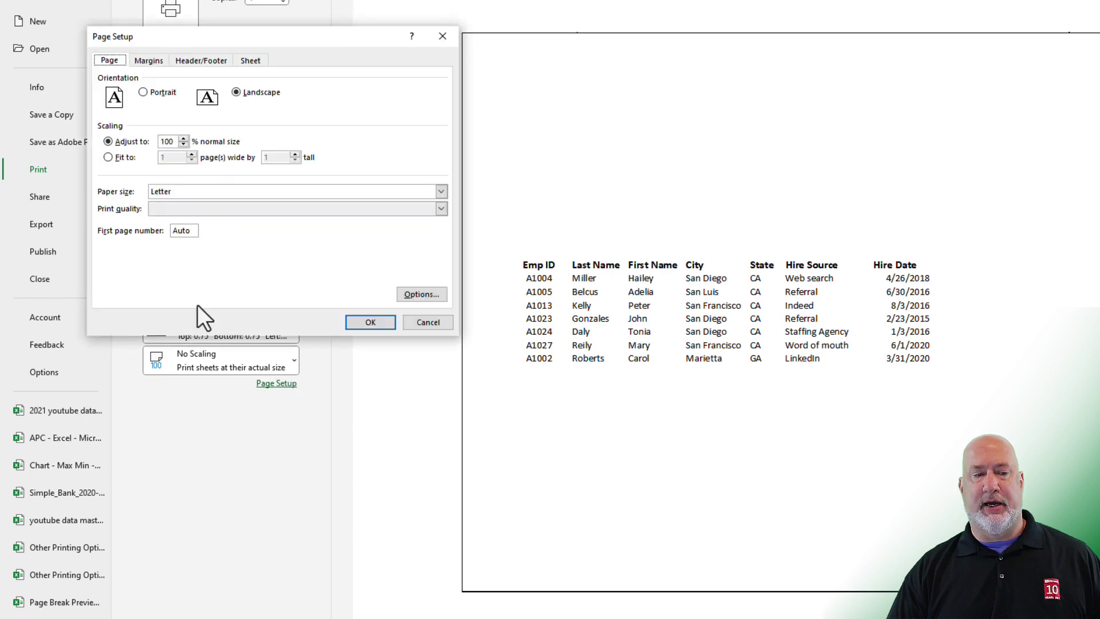
pyautogui.click(149, 60)
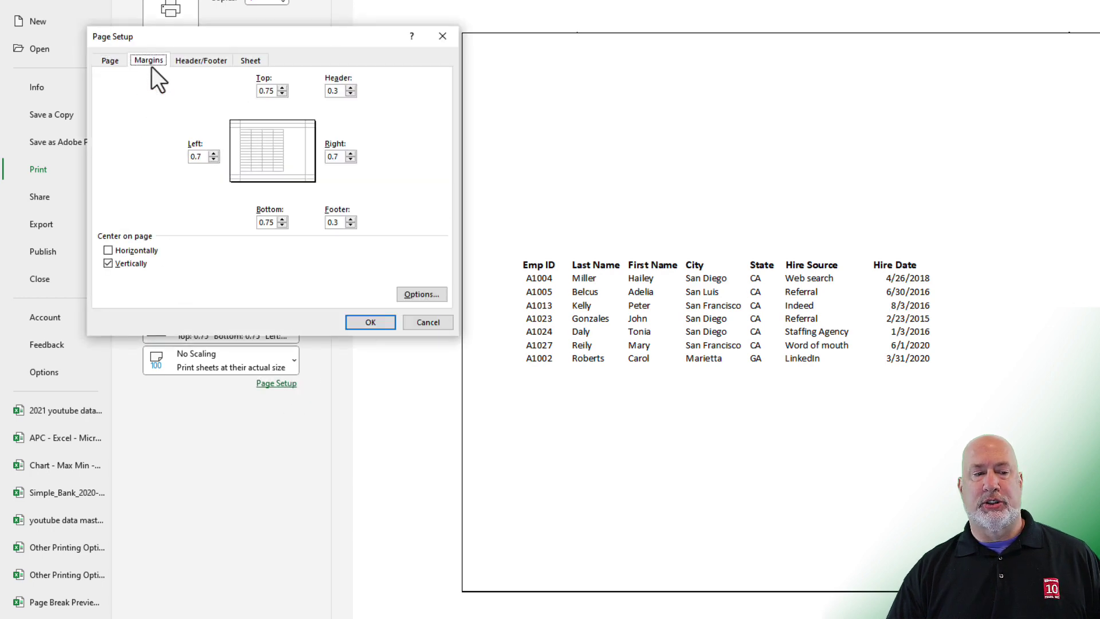
pyautogui.click(115, 250)
pyautogui.click(111, 264)
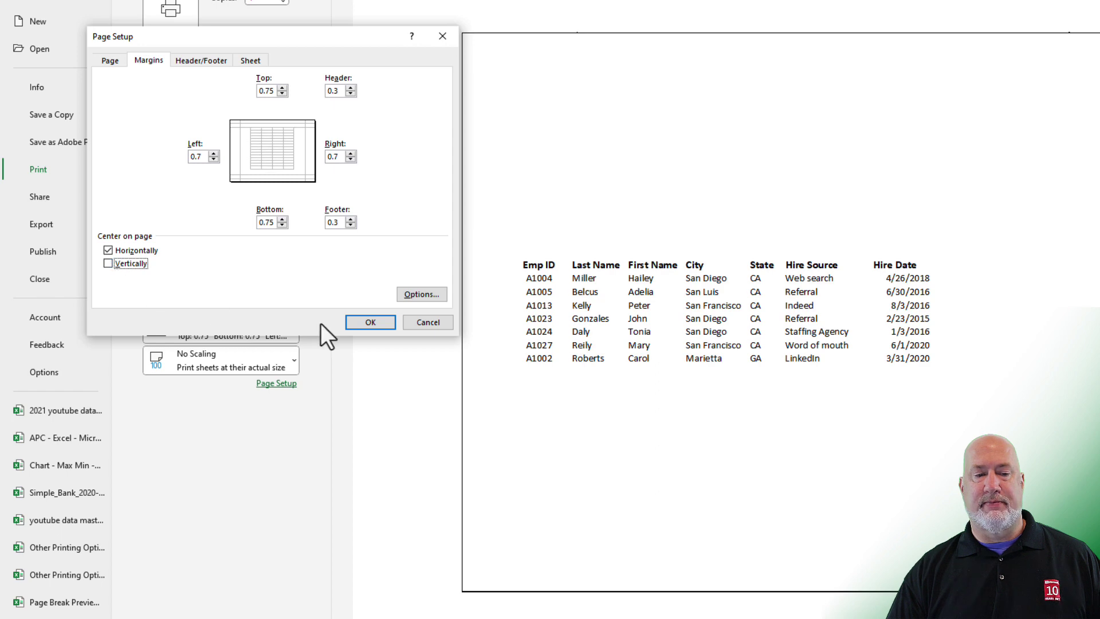
pyautogui.click(369, 322)
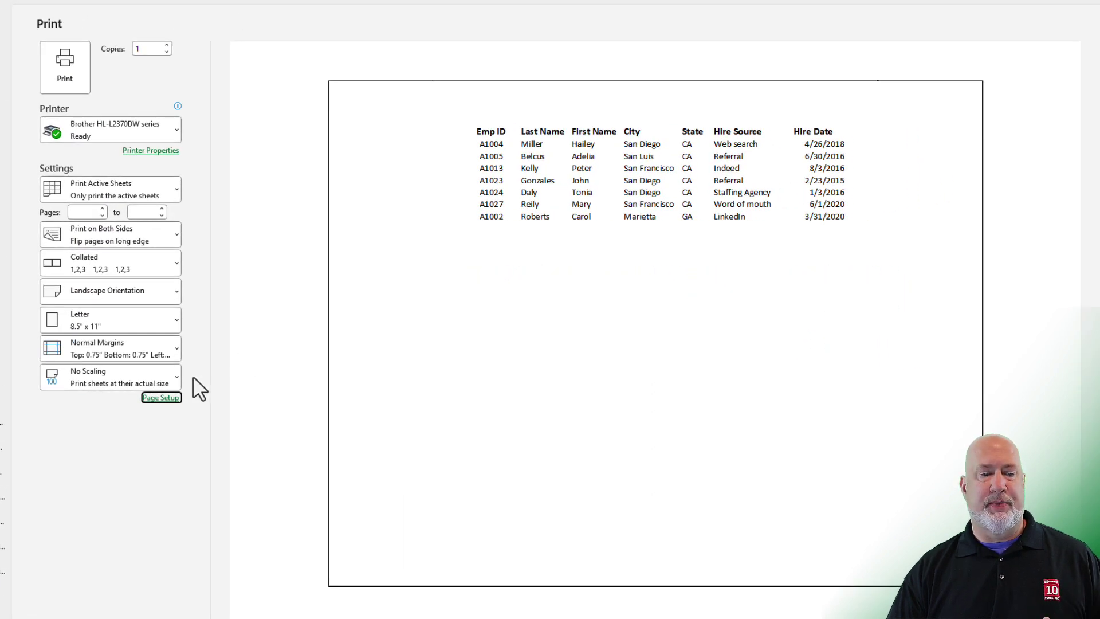
# Step: Turn on gridline printing for the employee list
pyautogui.click(162, 399)
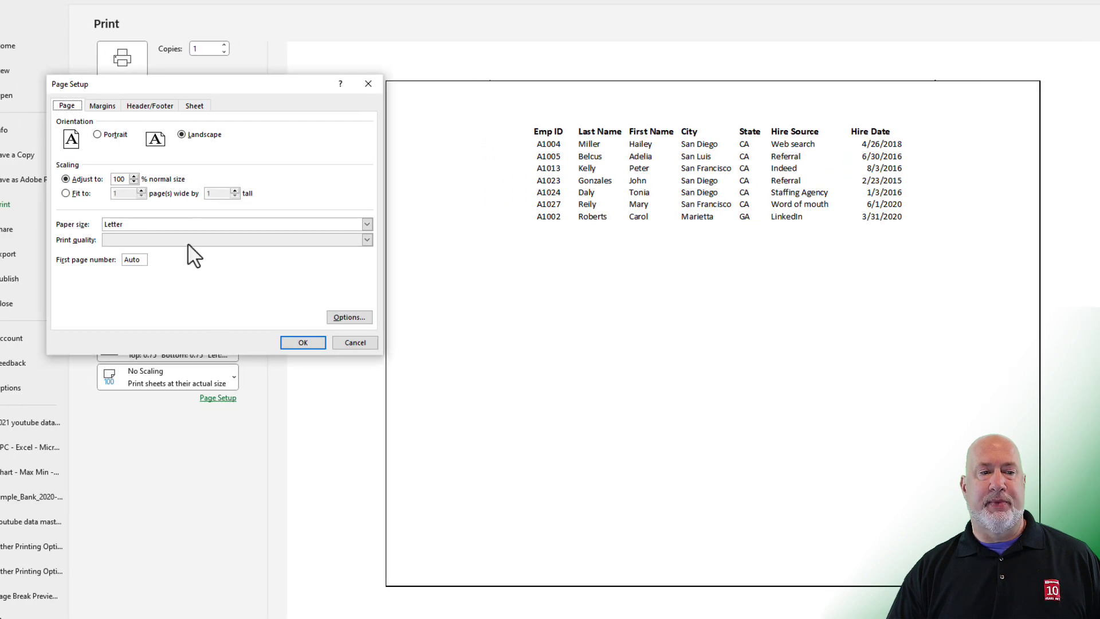
pyautogui.click(103, 106)
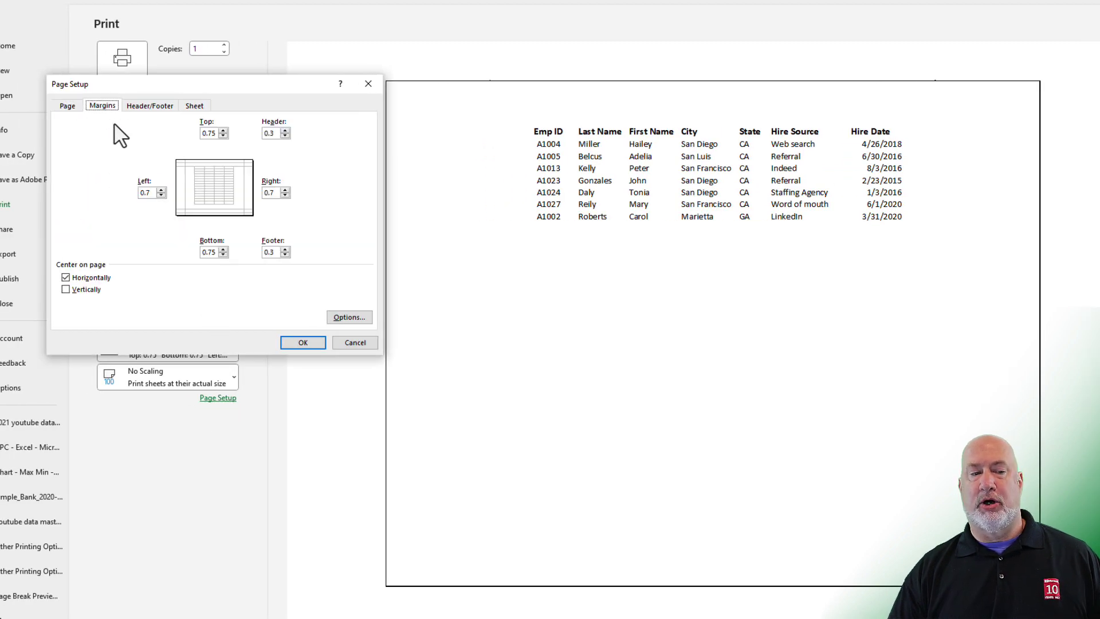
pyautogui.click(193, 106)
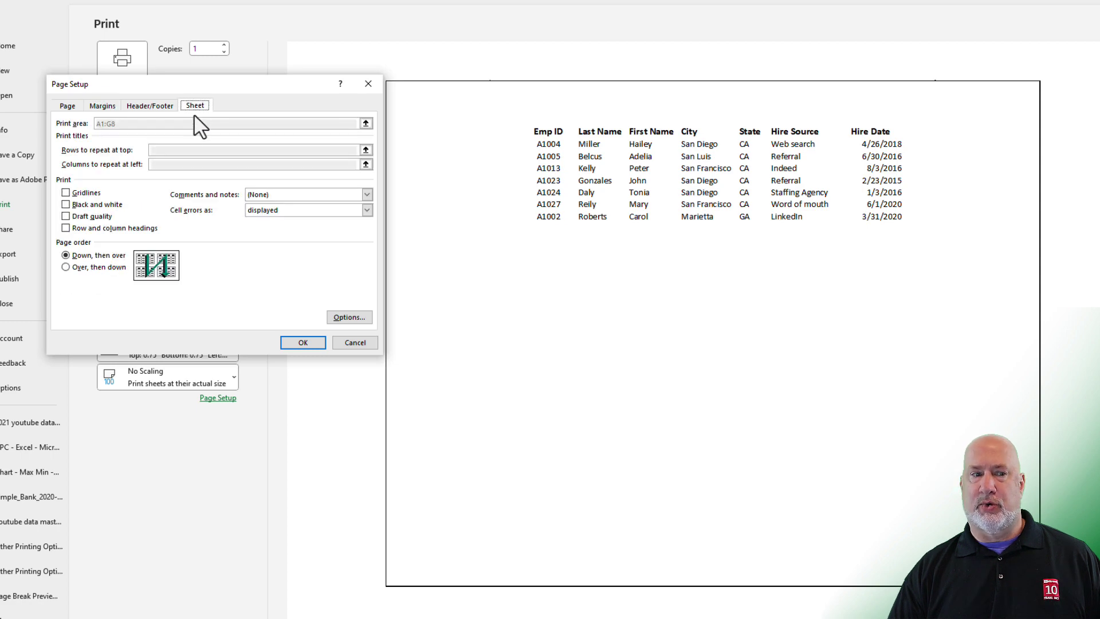
pyautogui.click(93, 190)
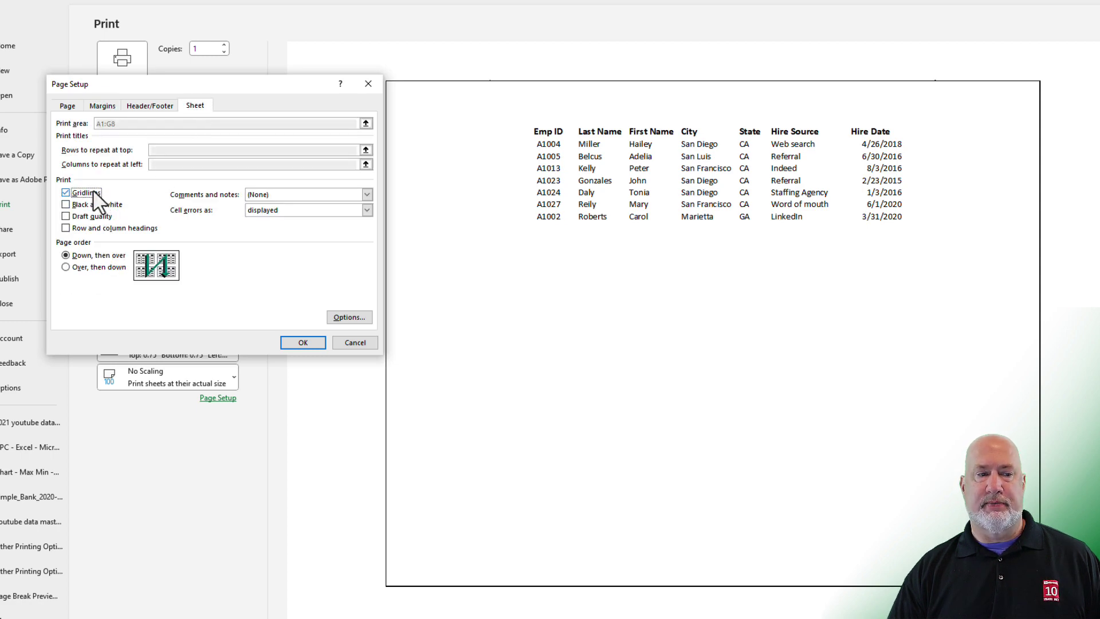
pyautogui.click(303, 343)
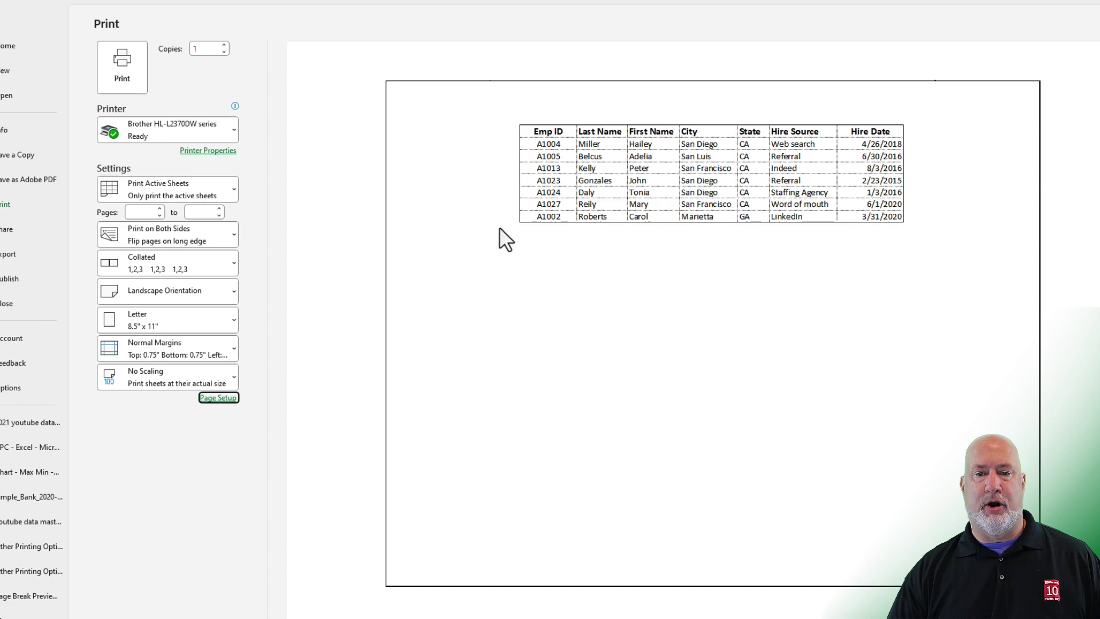
# Step: Add row and column headings to the printout
pyautogui.click(217, 398)
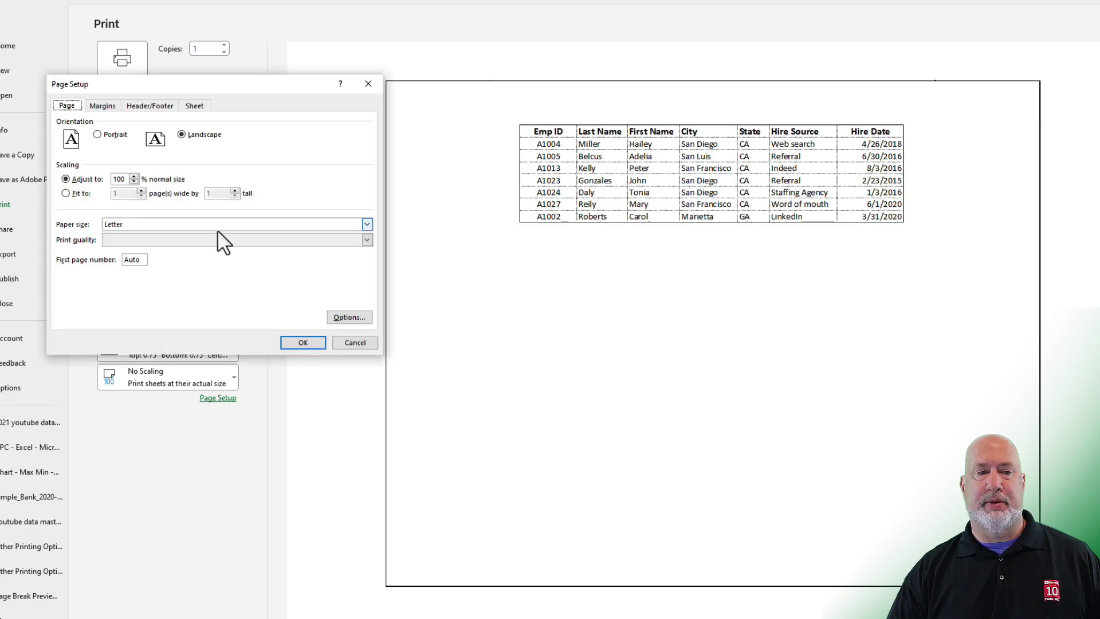
pyautogui.click(194, 106)
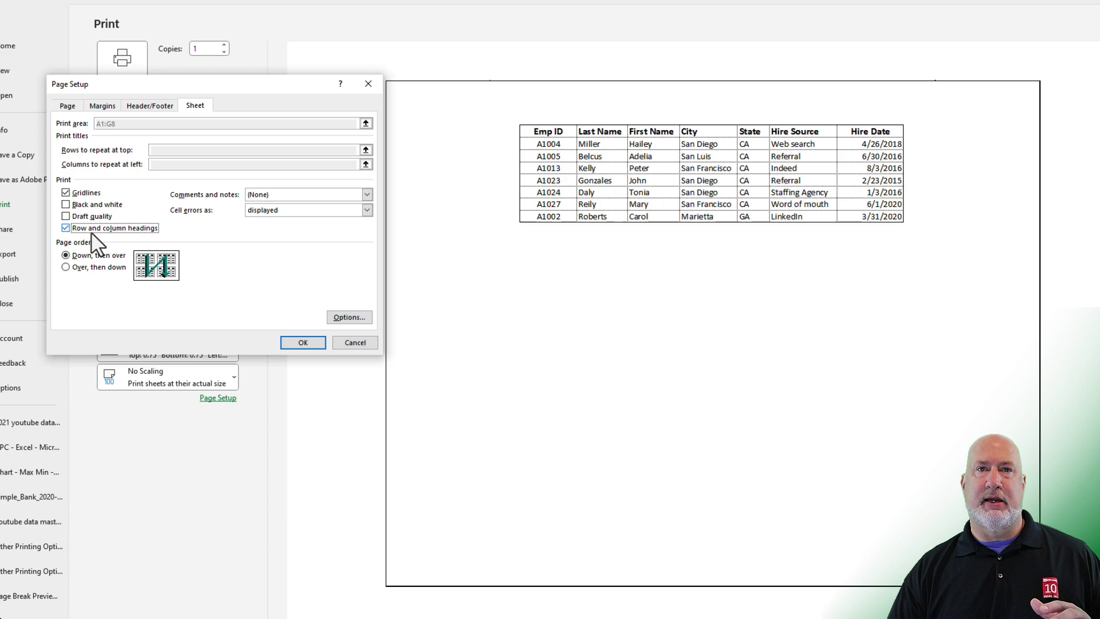
pyautogui.click(288, 341)
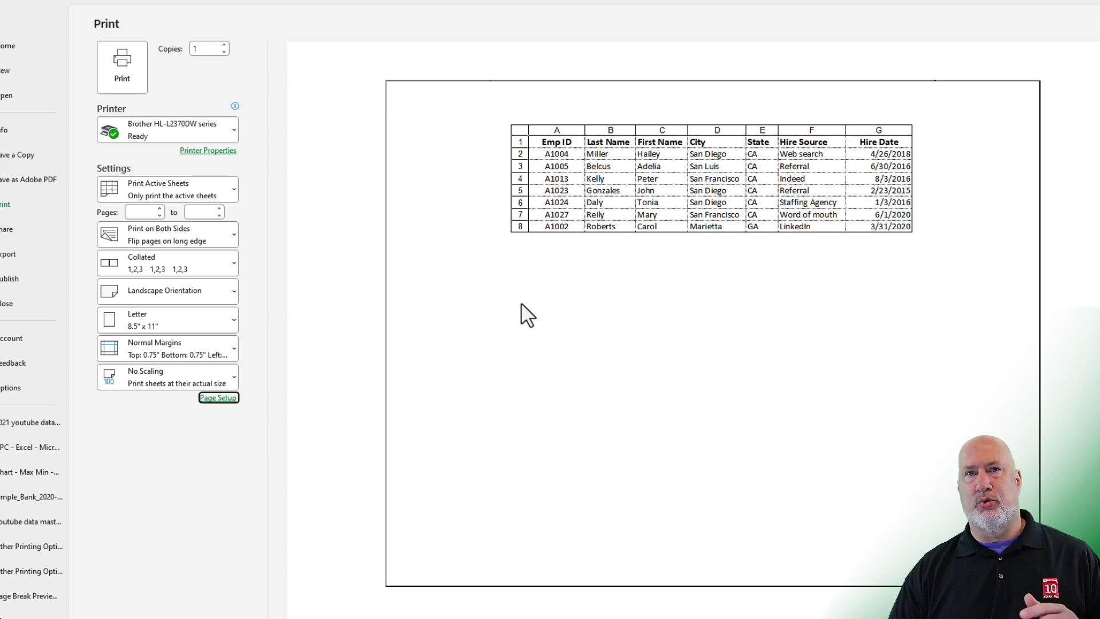
# Step: Revisit the sheet printing options and review the header and footer settings
pyautogui.click(217, 398)
pyautogui.click(195, 104)
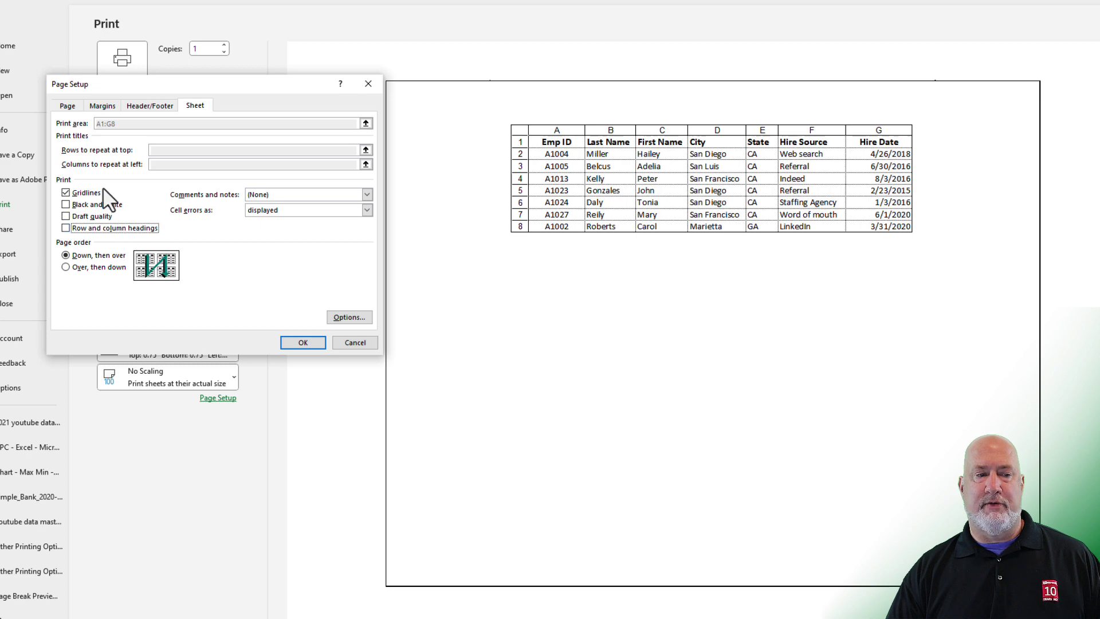
pyautogui.click(151, 106)
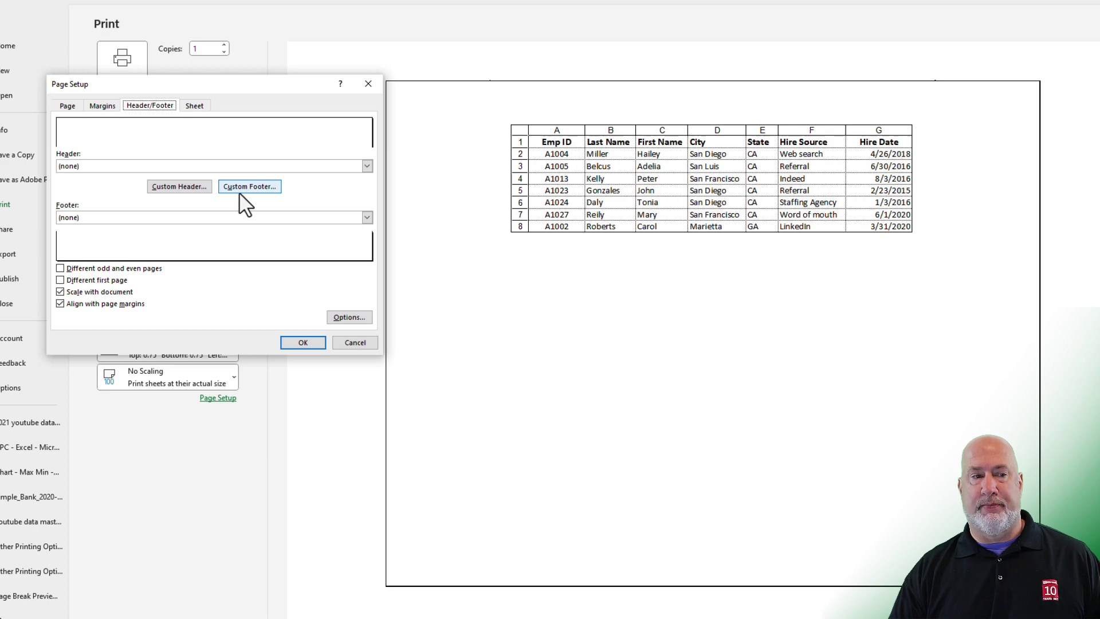
# Step: Apply the gridlines-only Page Setup and return to the worksheet
pyautogui.click(303, 342)
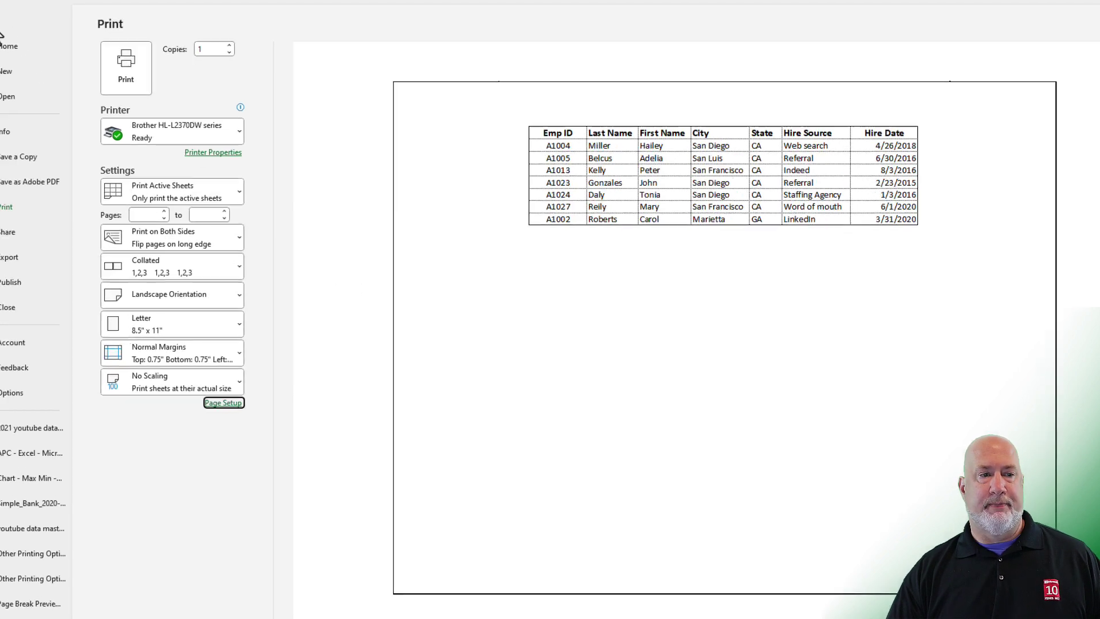
pyautogui.click(15, 36)
pyautogui.click(344, 202)
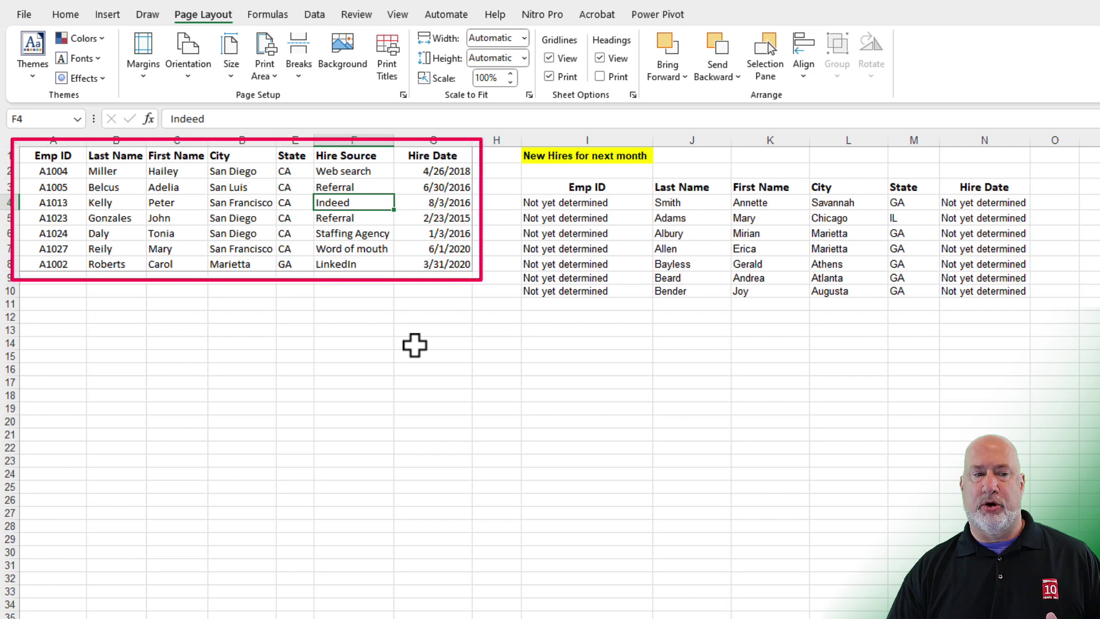
# Step: Clear the sheet's print area and reselect the employee list A1:G8
pyautogui.click(267, 75)
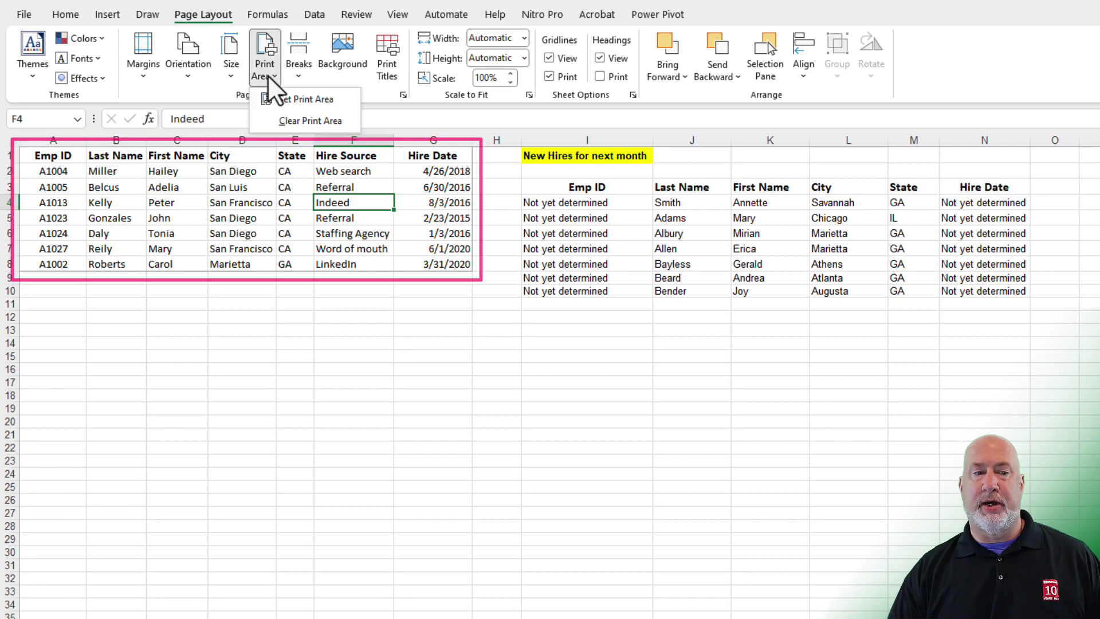
pyautogui.click(307, 122)
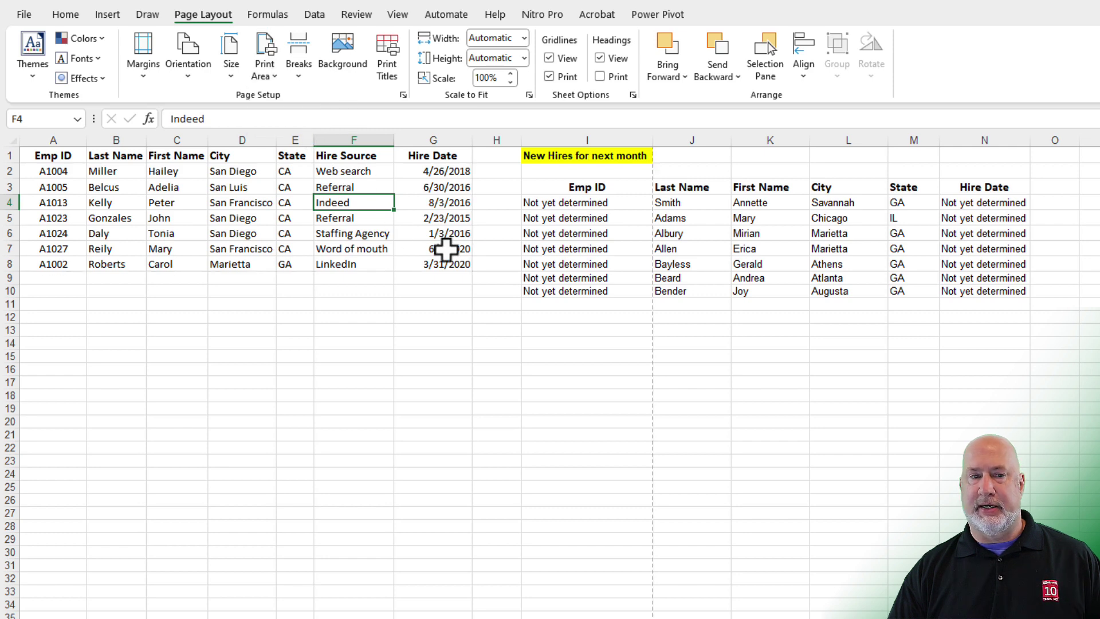
pyautogui.click(429, 250)
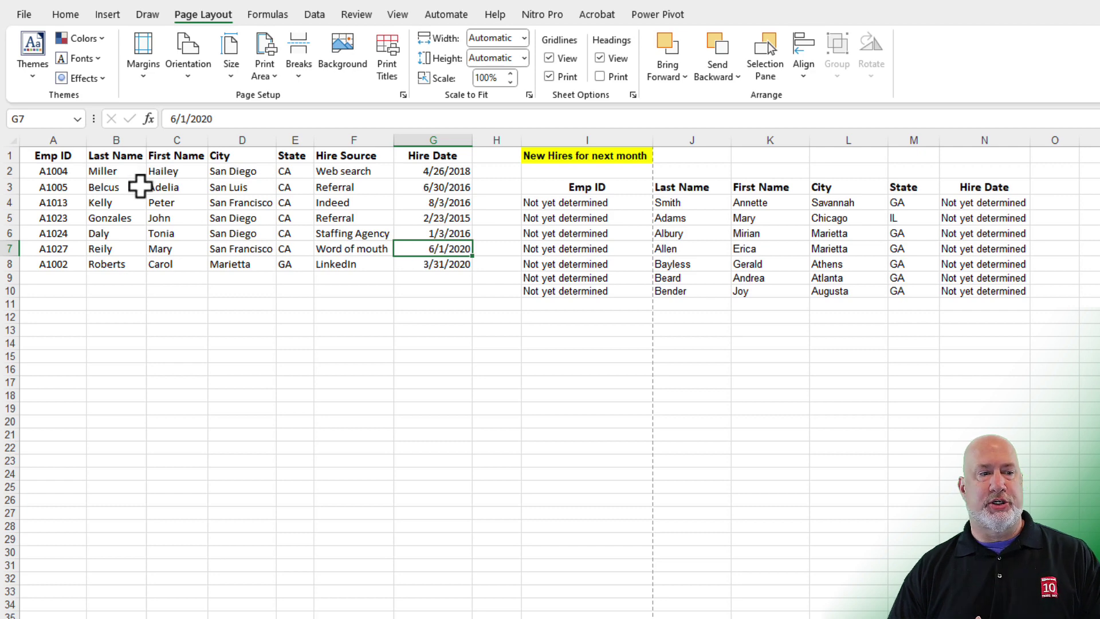
pyautogui.moveTo(52, 155); pyautogui.dragTo(424, 269)
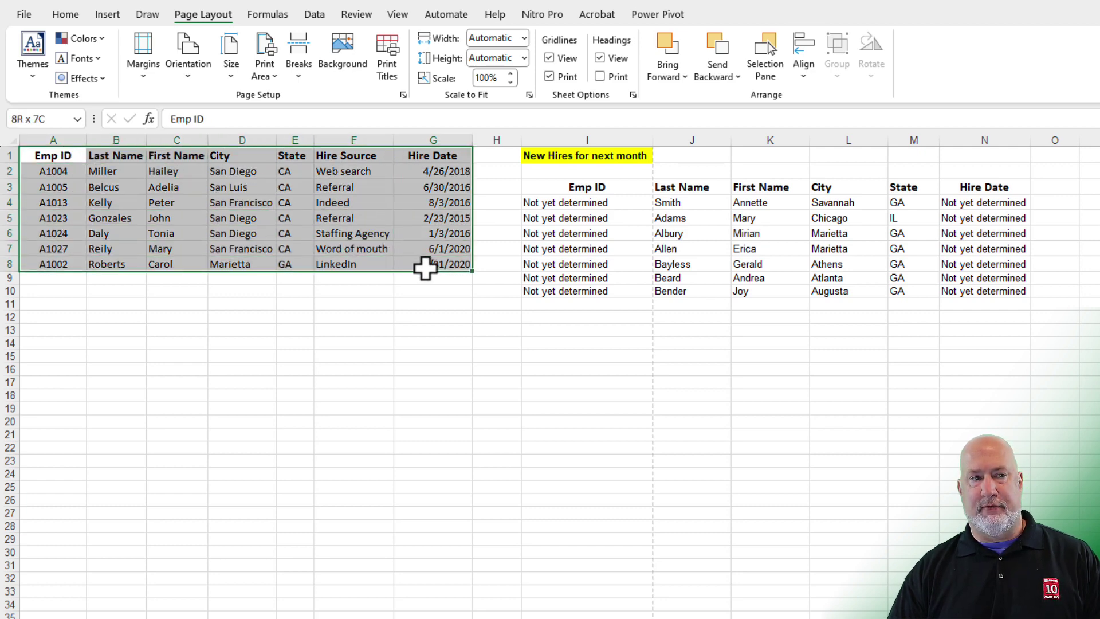
# Step: Preview with Print Selection, then switch back to Print Active Sheets
pyautogui.click(24, 14)
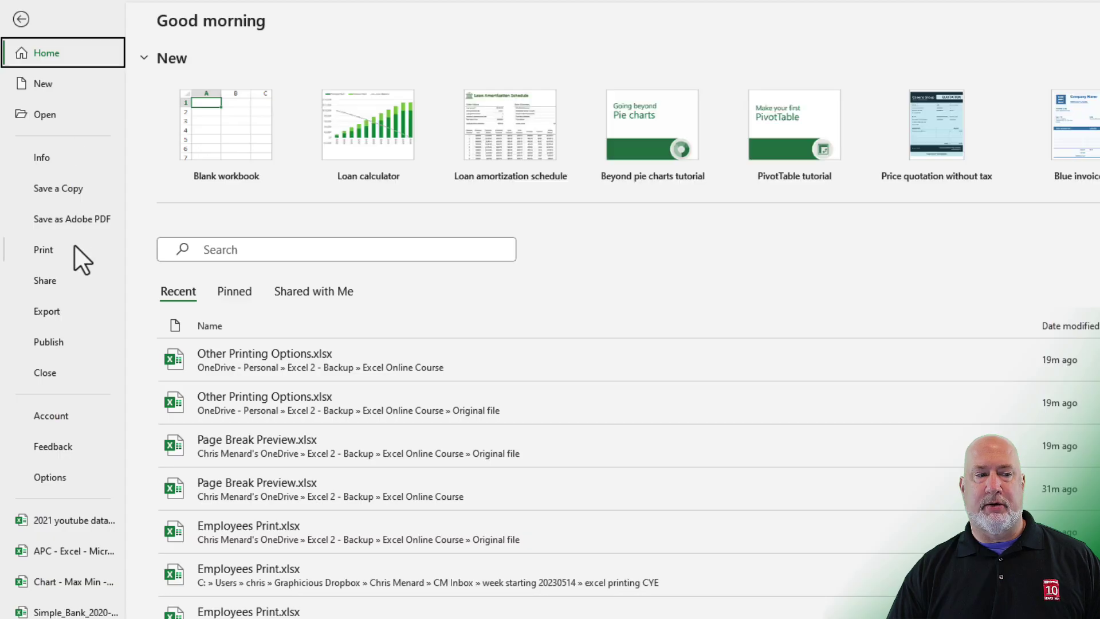
pyautogui.click(43, 249)
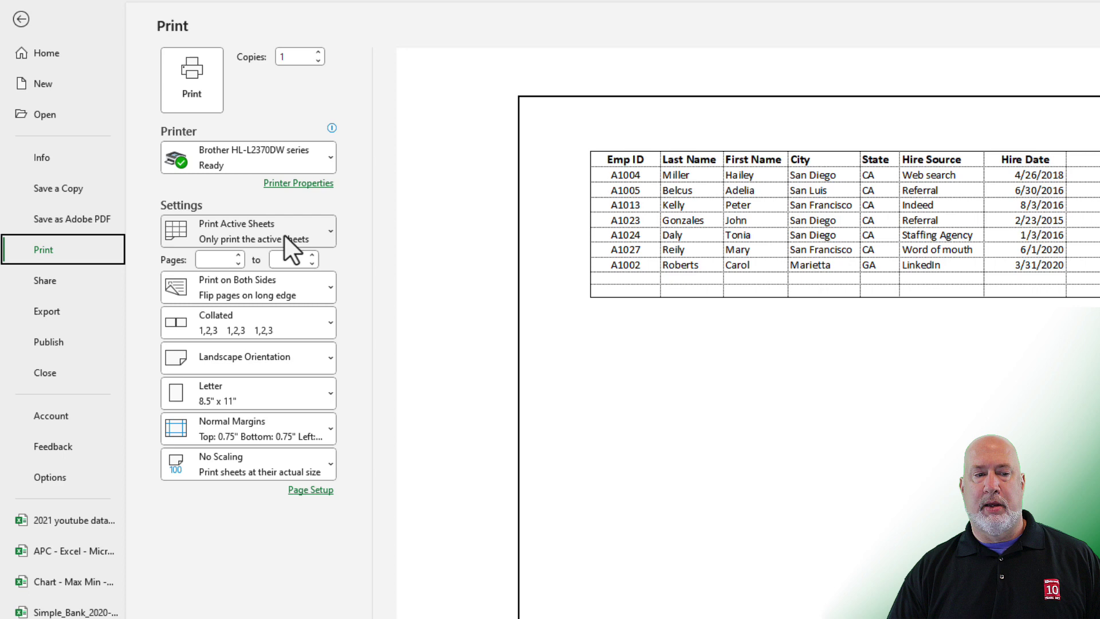
pyautogui.click(285, 232)
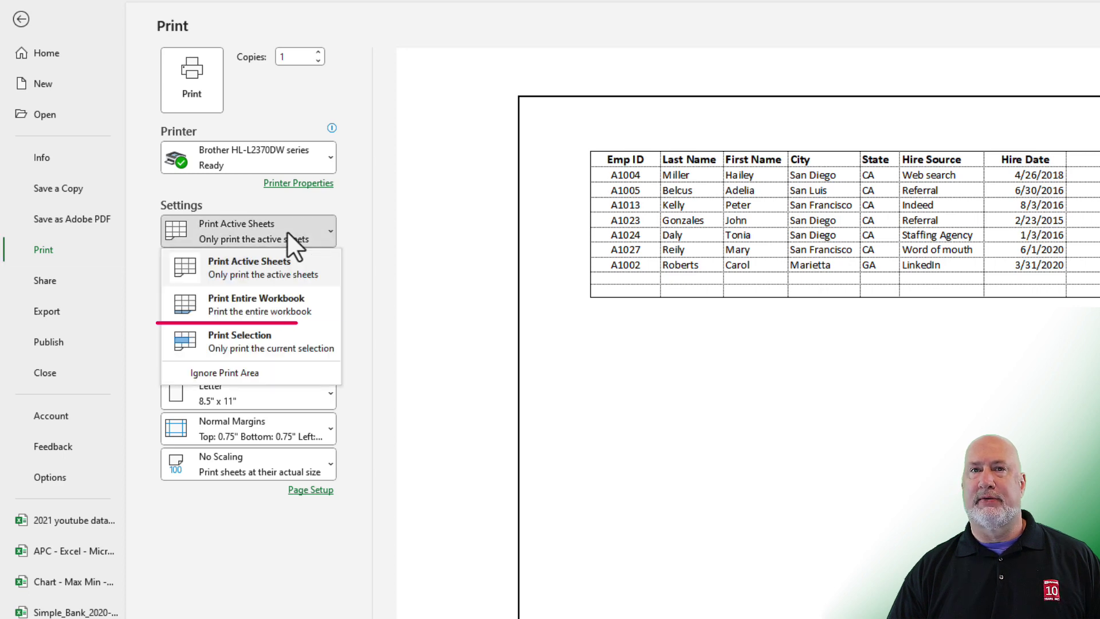
pyautogui.click(273, 341)
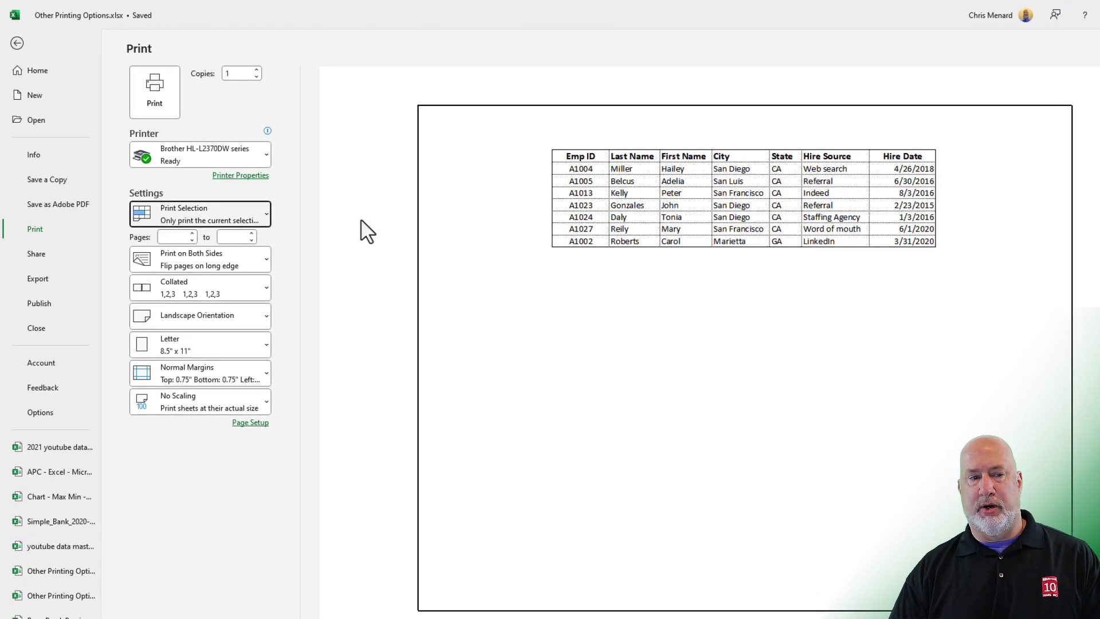
pyautogui.click(243, 209)
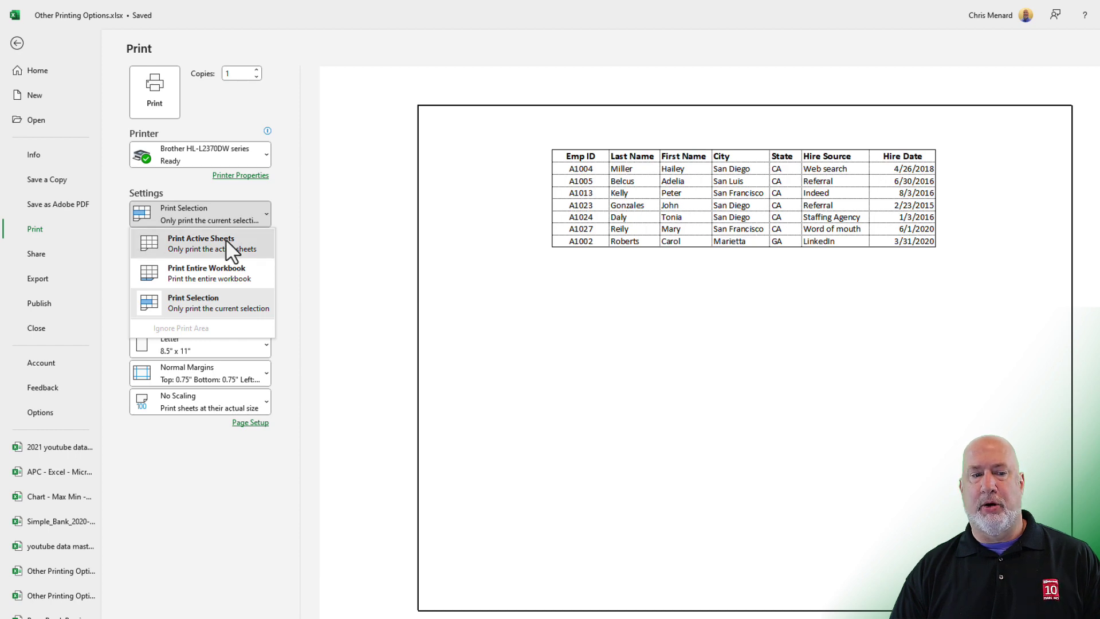
pyautogui.click(226, 239)
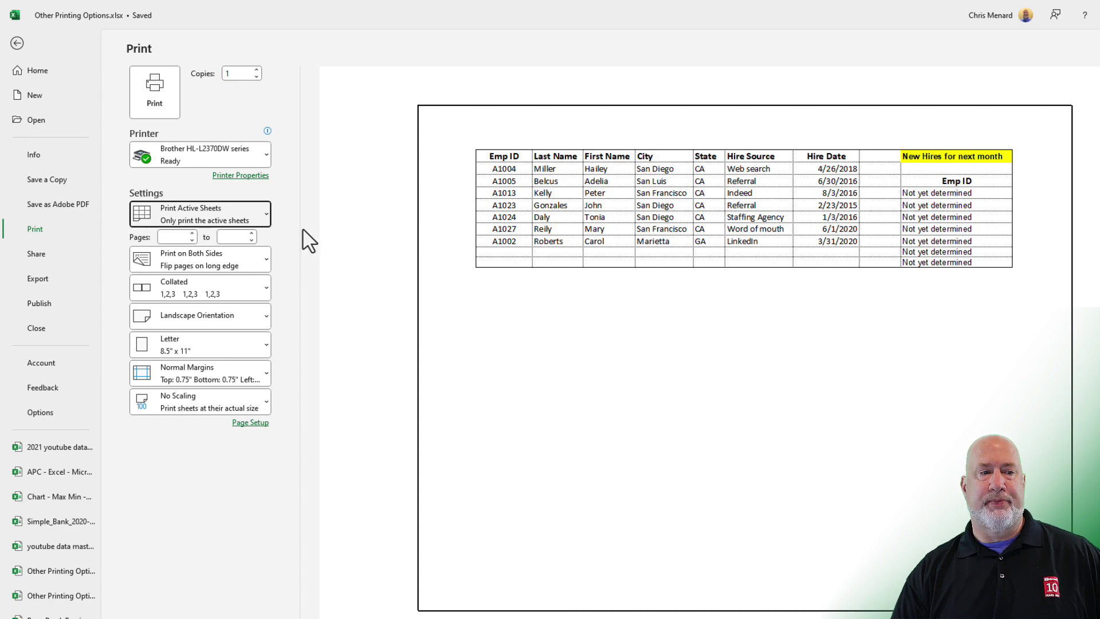
# Step: Glance at the Margins and Orientation menus, then open Page Setup's Sheet options via Print Titles
pyautogui.click(17, 43)
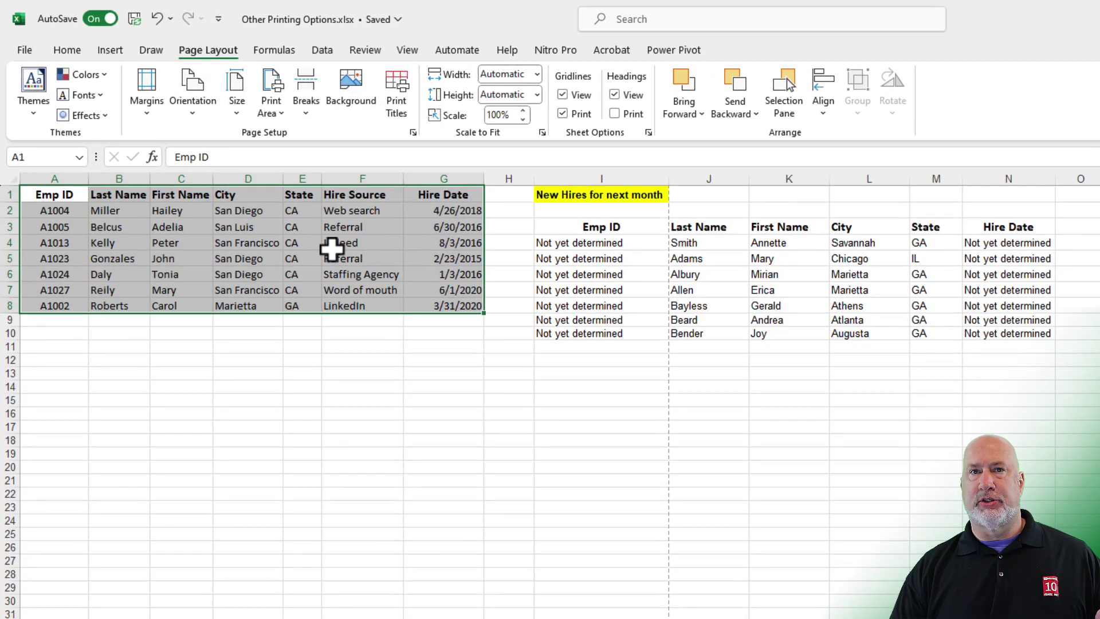
pyautogui.click(147, 108)
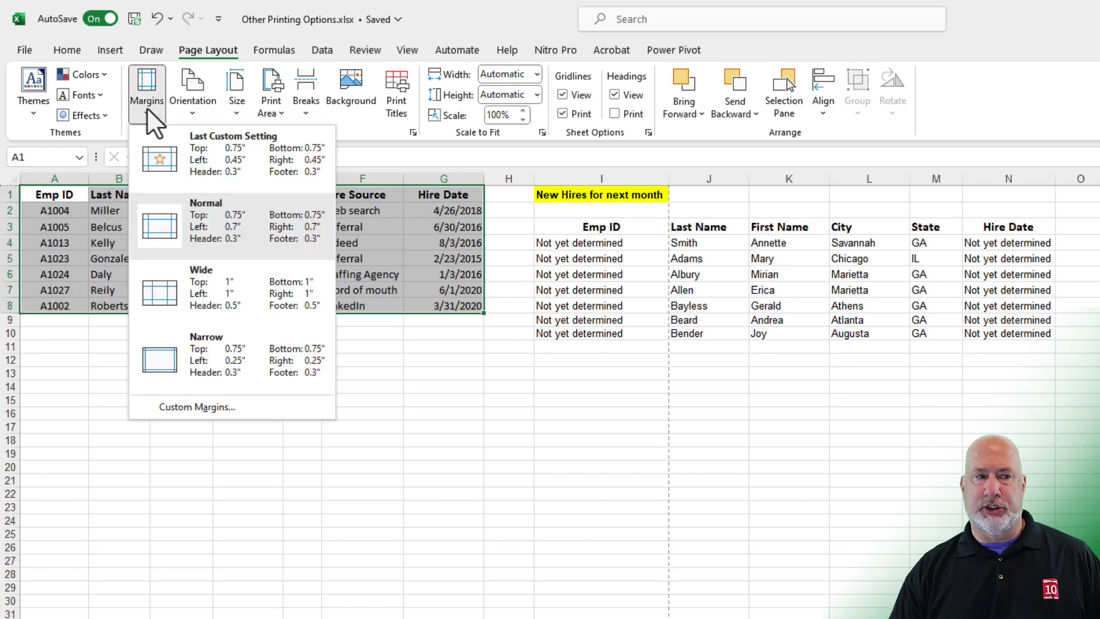
pyautogui.click(147, 107)
pyautogui.click(183, 110)
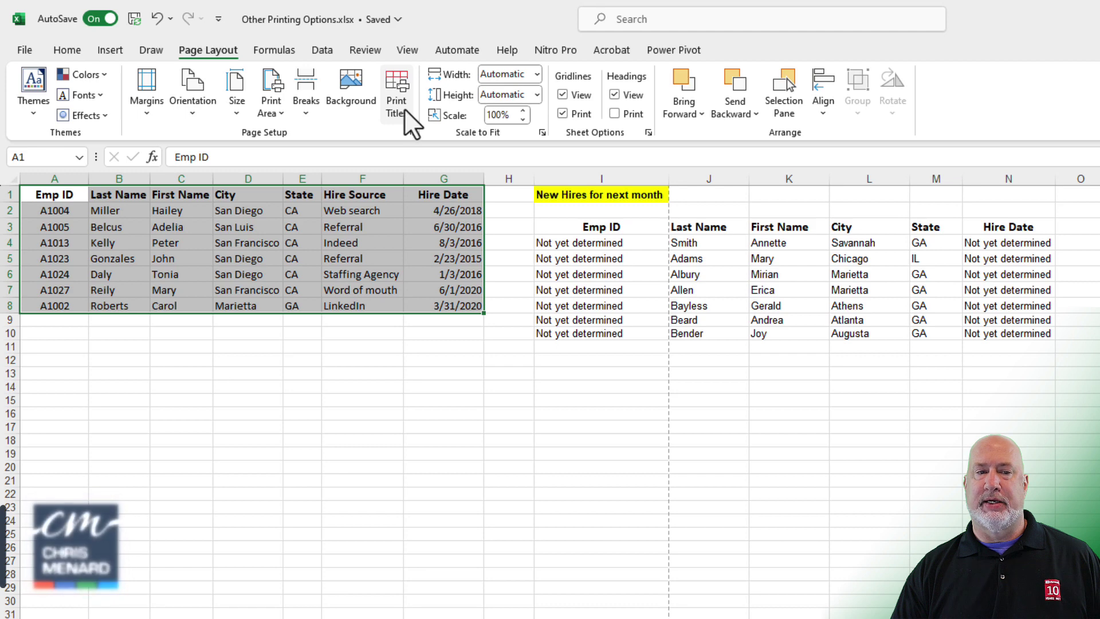
pyautogui.click(403, 109)
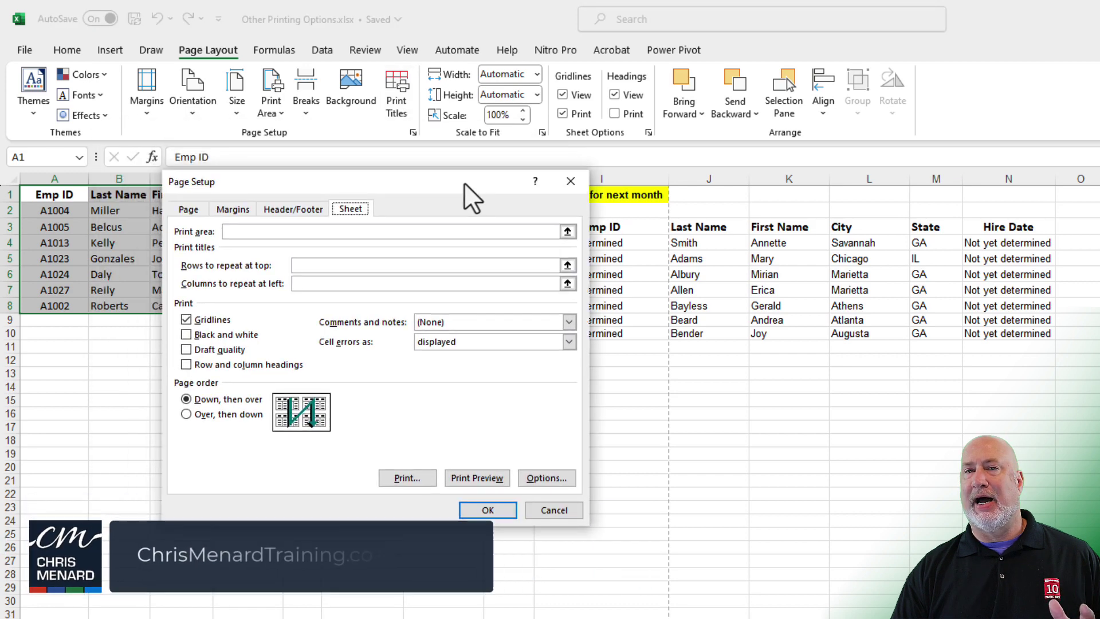